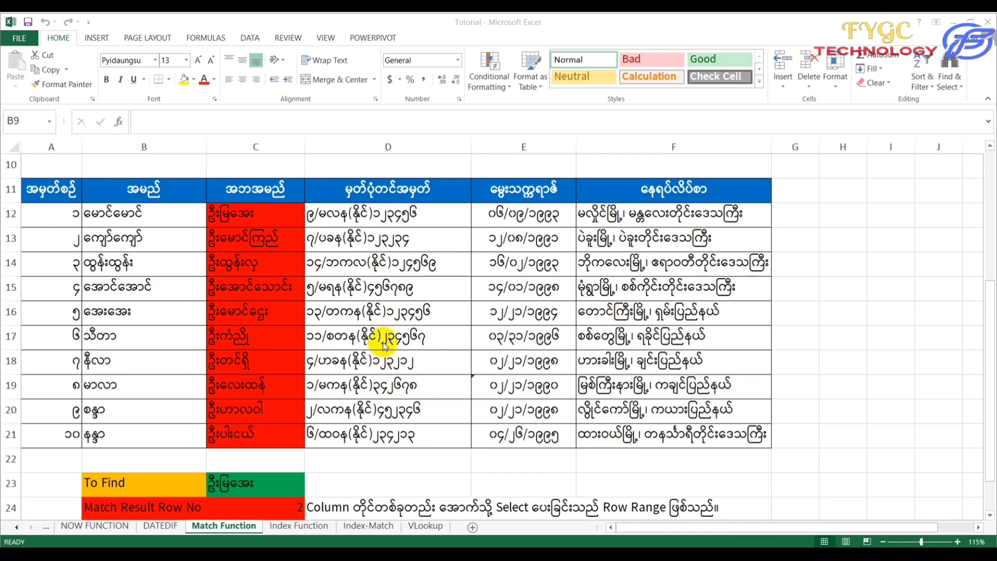
# Step: Read the MATCH function notes and review the data table and the lookup result cells beneath it
pyautogui.scroll(3, 387, 337)
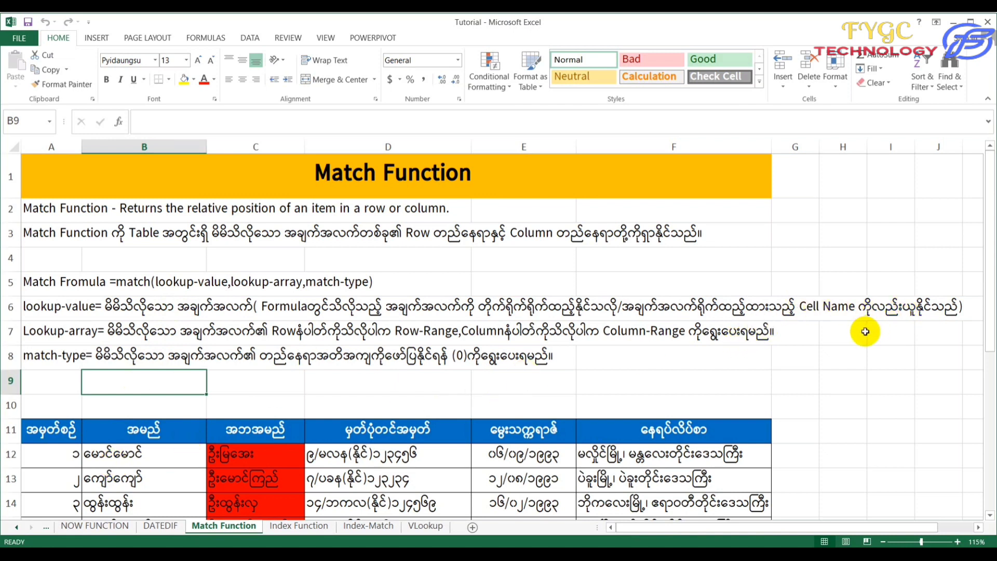
pyautogui.click(138, 456)
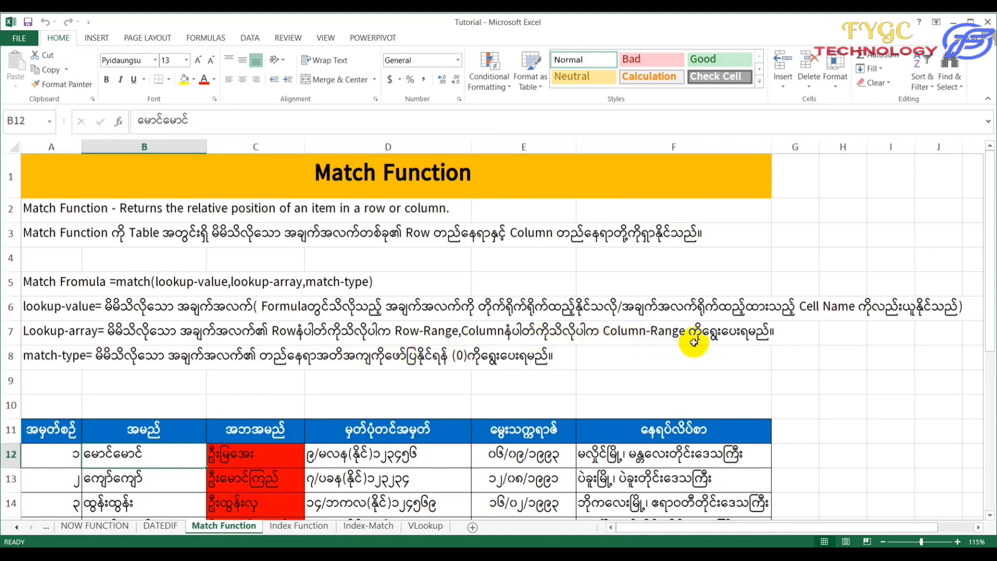
pyautogui.scroll(-2, 501, 374)
pyautogui.scroll(-3, 438, 401)
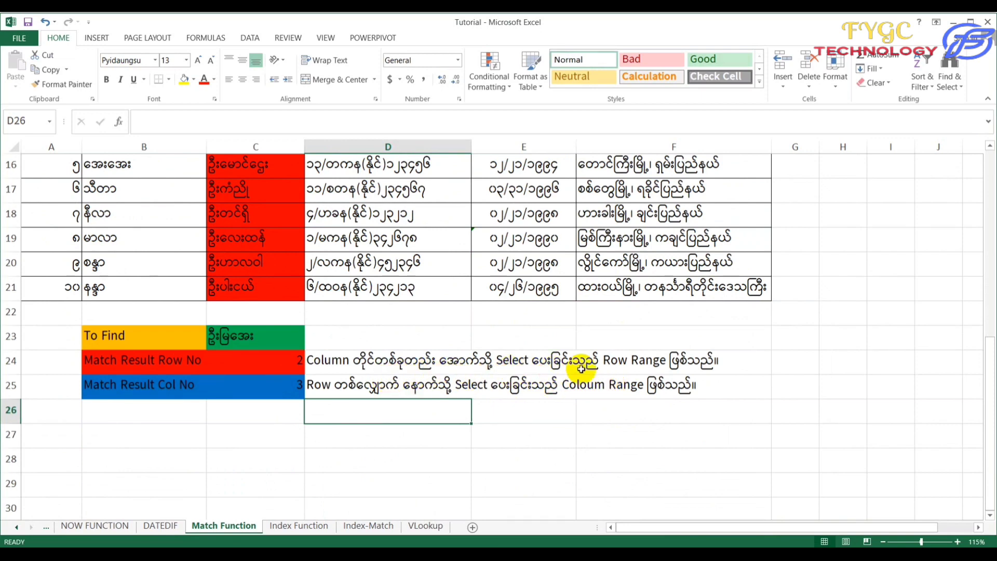
pyautogui.scroll(1, 649, 369)
pyautogui.scroll(2, 649, 369)
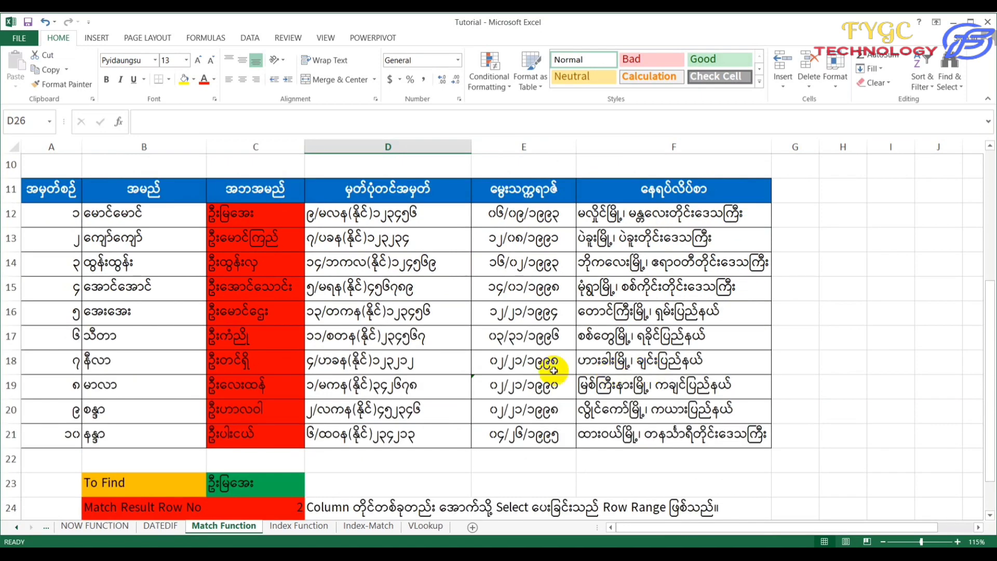
# Step: Select the father's name range C12:C21 and the header row A11:F11 to compare row and column ranges with the lookup-array notes
pyautogui.click(260, 219)
pyautogui.moveTo(260, 219); pyautogui.dragTo(263, 432)
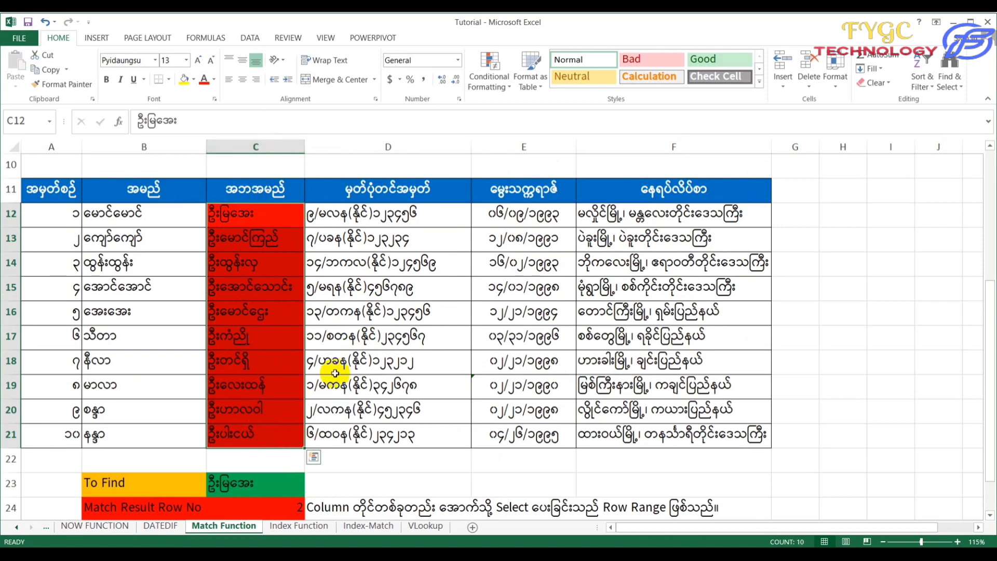
pyautogui.scroll(-1, 343, 383)
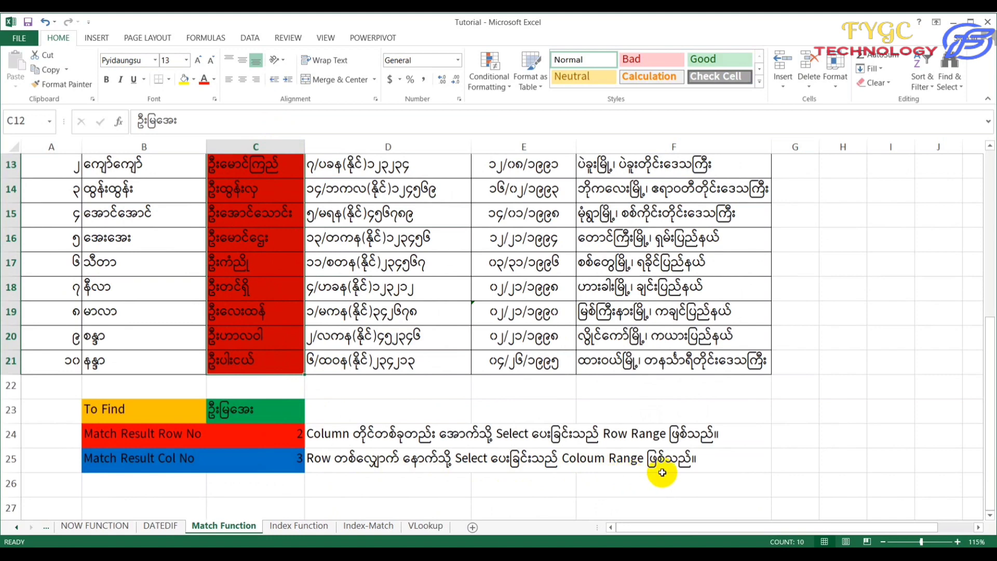
pyautogui.scroll(1, 659, 470)
pyautogui.moveTo(46, 188); pyautogui.dragTo(667, 197)
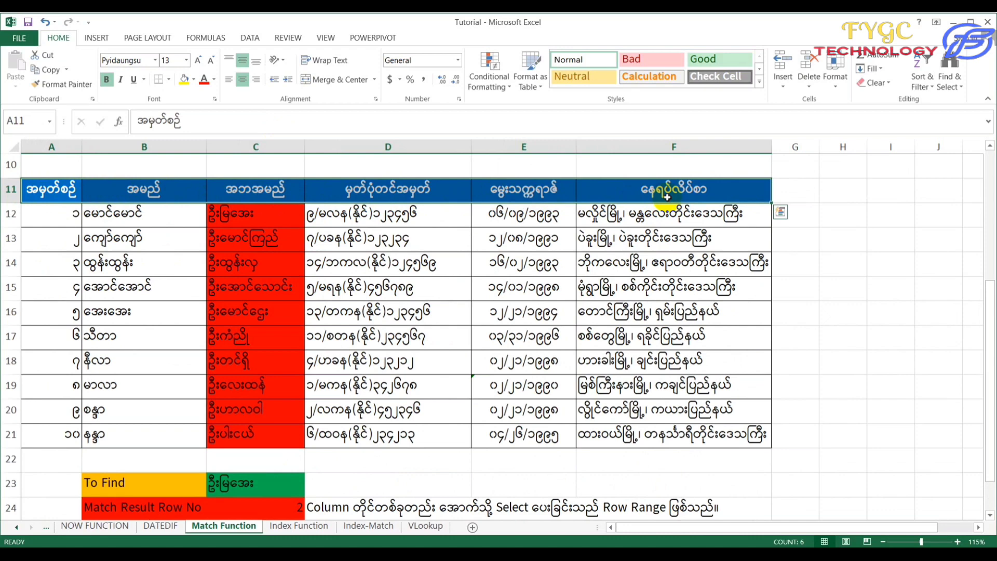
pyautogui.scroll(1, 663, 206)
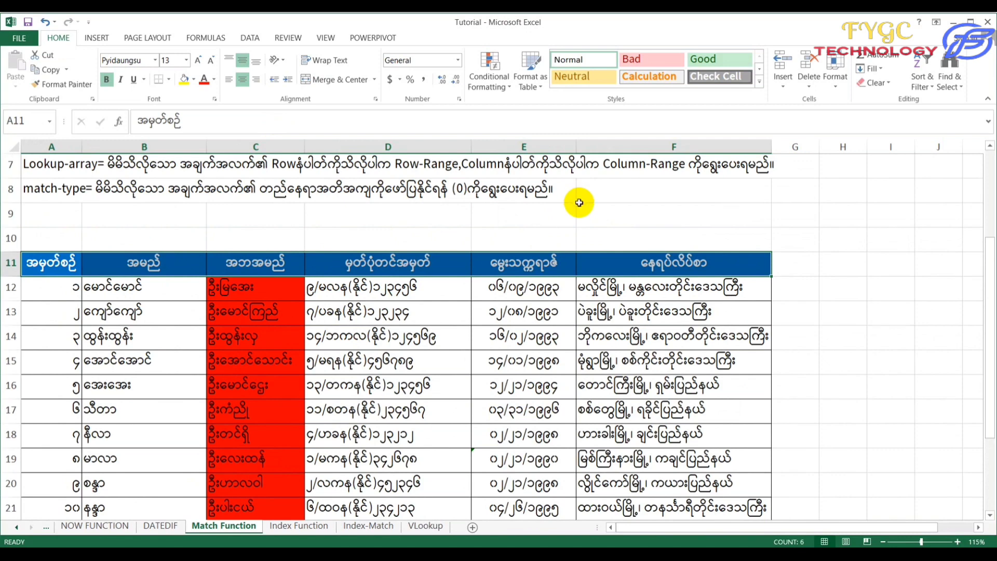
pyautogui.scroll(1, 557, 205)
pyautogui.click(400, 361)
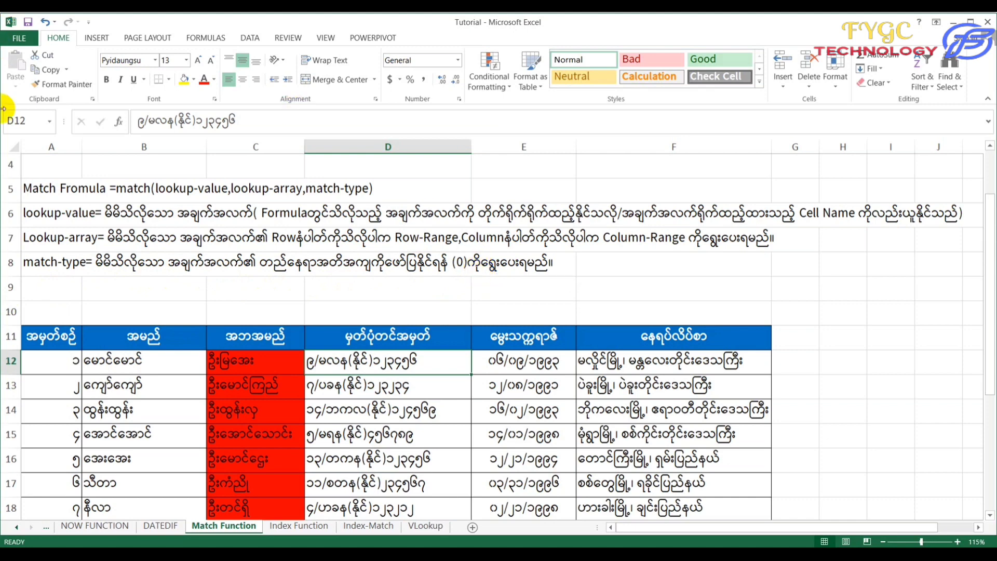
# Step: Examine the To Find, Match Result Row No and Match Result Col No cells alongside the MATCH syntax in A5
pyautogui.scroll(-2, 386, 311)
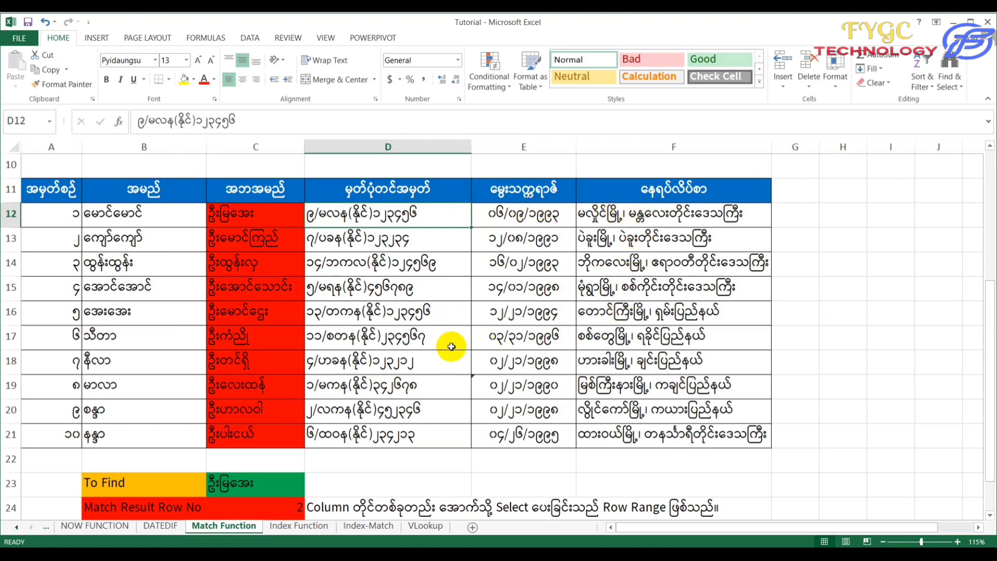
pyautogui.scroll(-2, 452, 343)
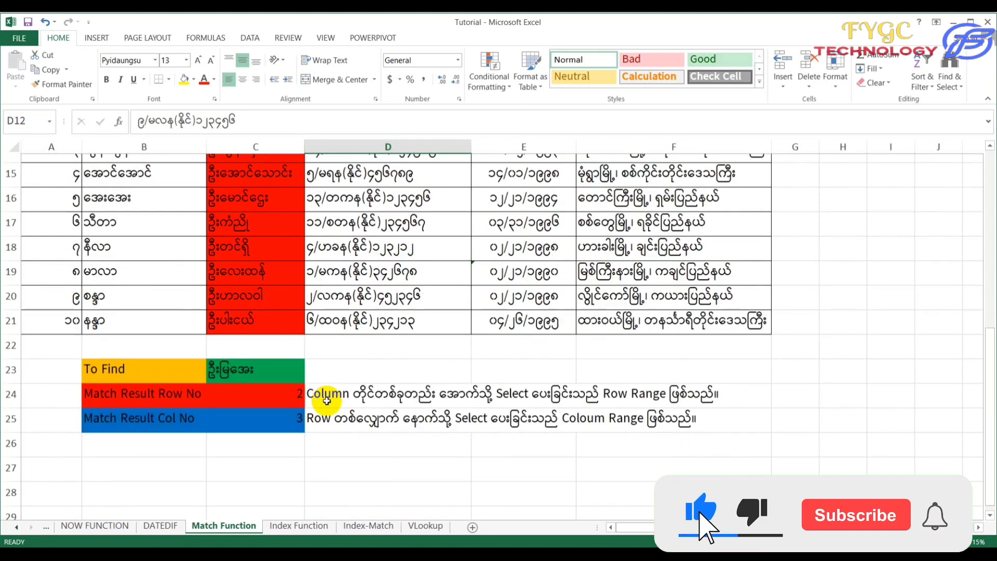
pyautogui.scroll(-1, 326, 400)
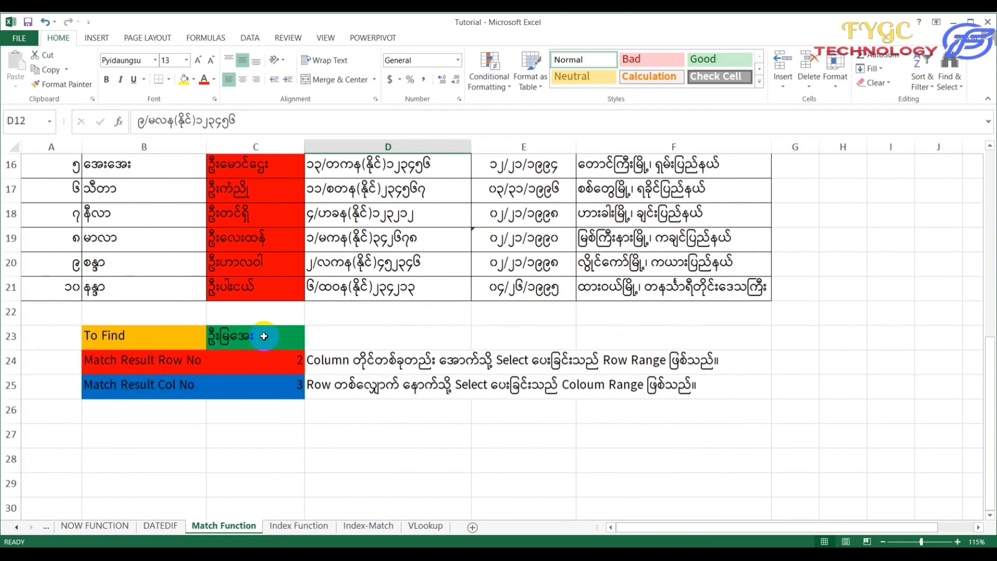
pyautogui.scroll(2, 264, 336)
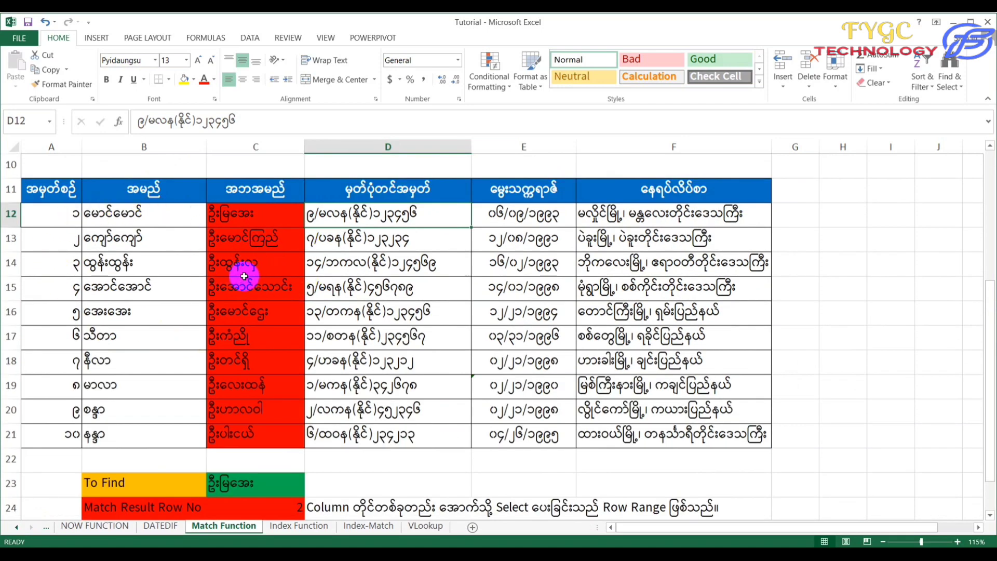
pyautogui.scroll(-2, 261, 296)
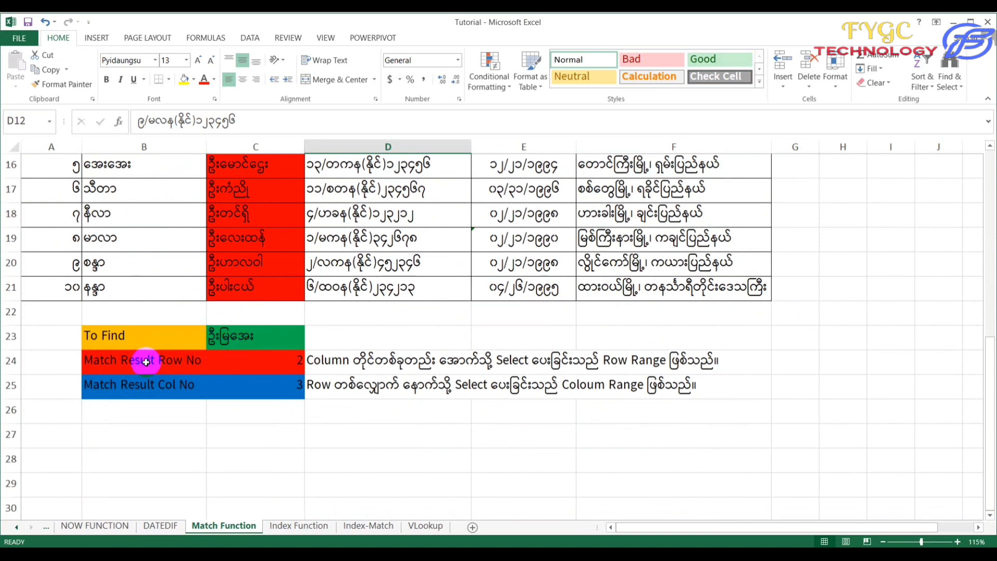
pyautogui.click(146, 362)
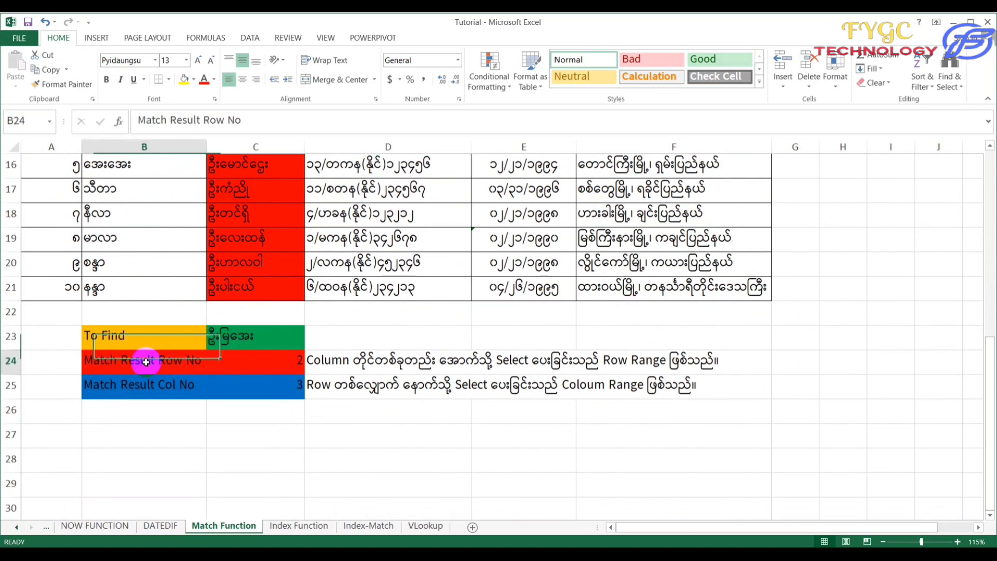
pyautogui.click(157, 387)
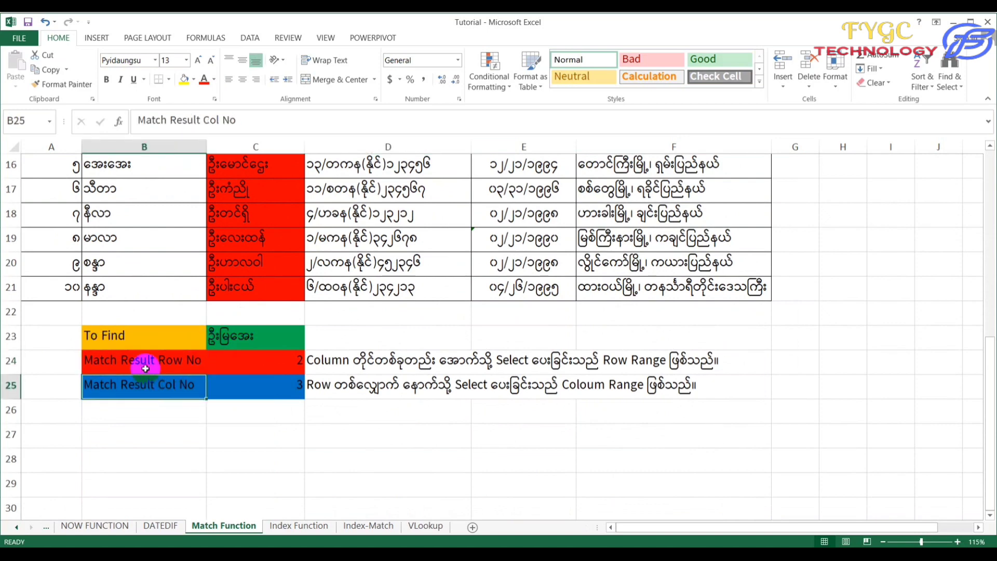
pyautogui.scroll(4, 155, 358)
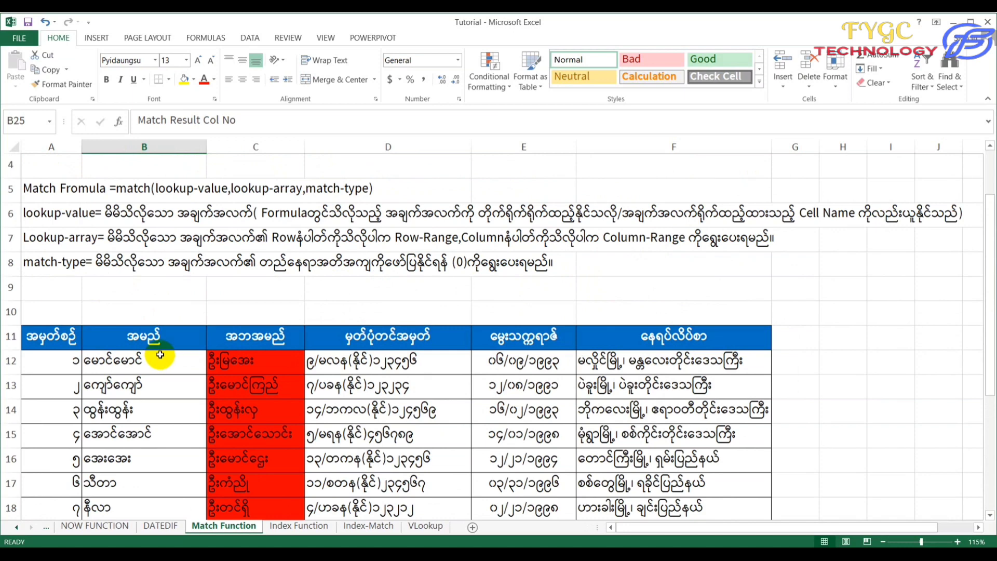
pyautogui.click(71, 192)
pyautogui.scroll(-3, 145, 272)
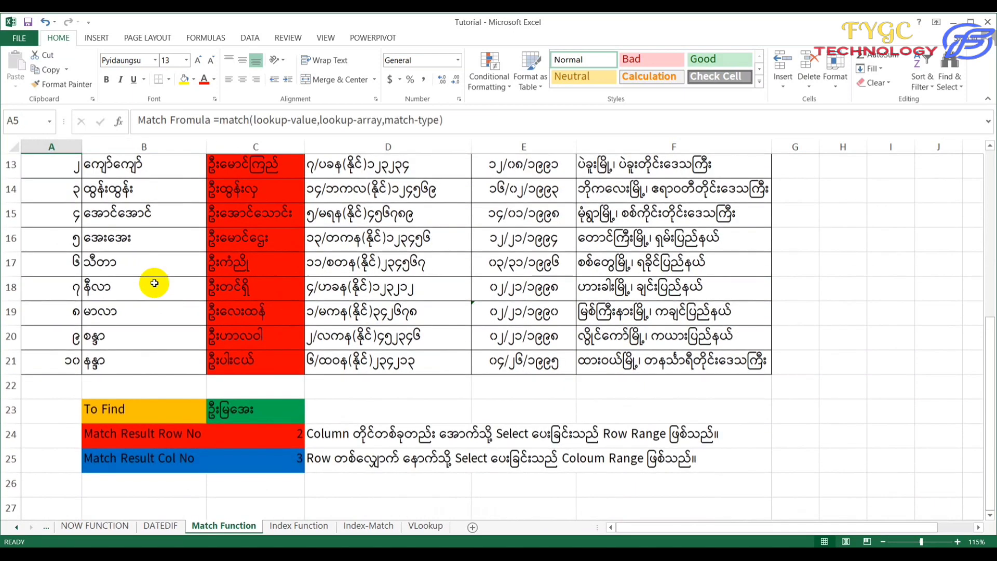
# Step: Clear the existing formulas from the Match Result Row No and Match Result Col No cells, C24 and C25
pyautogui.click(258, 433)
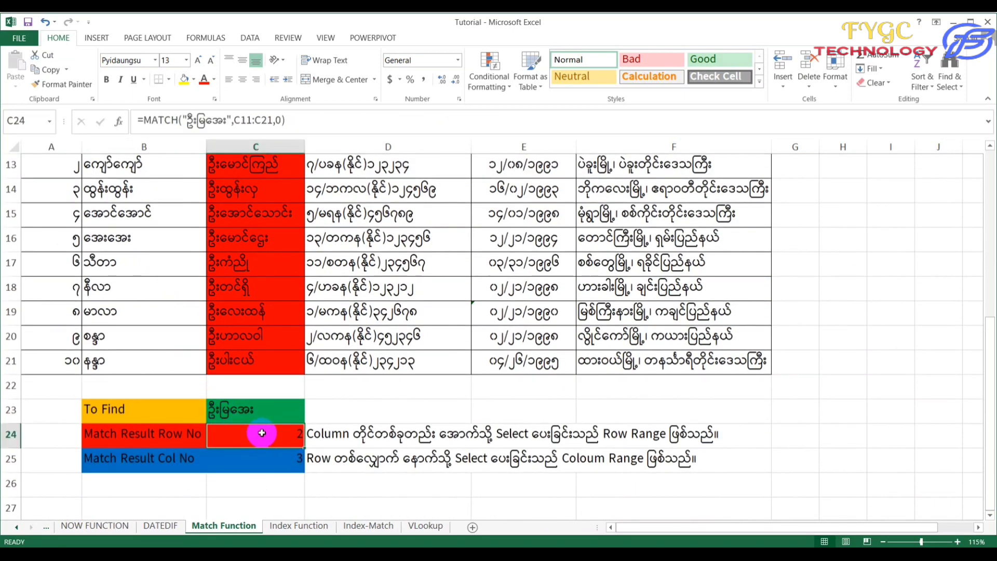
pyautogui.press('Delete')
pyautogui.click(273, 456)
pyautogui.press('Delete')
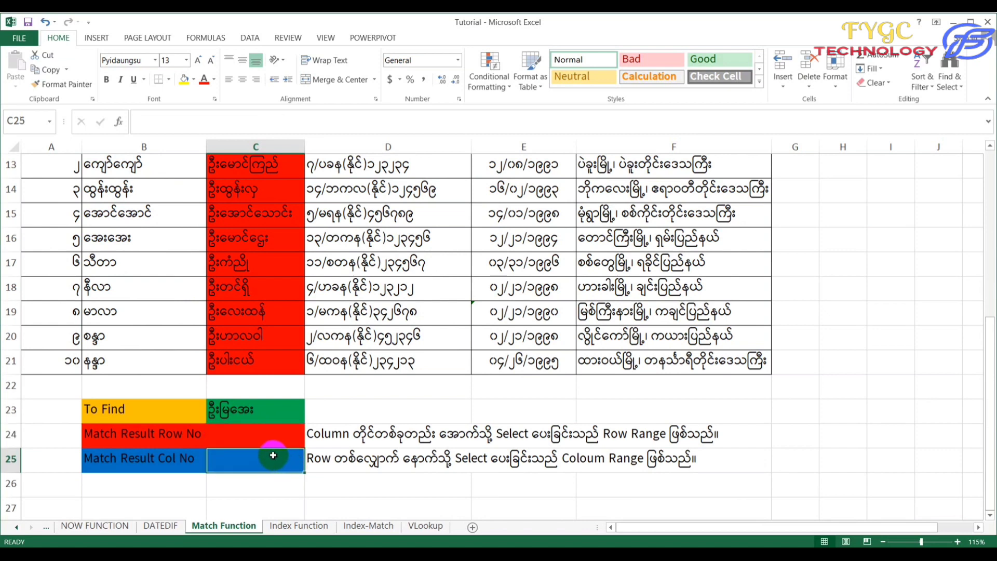
# Step: Turn off the KeyMagic keyboard and start a MATCH formula in C24 with C23 as the lookup value
pyautogui.click(276, 435)
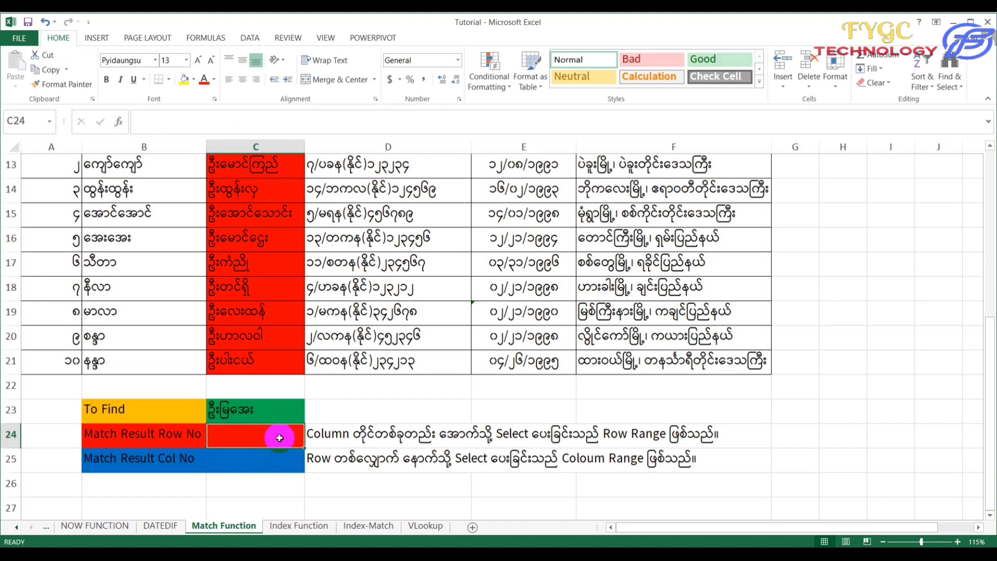
pyautogui.hotkey('ctrl', 'shift', 'space')
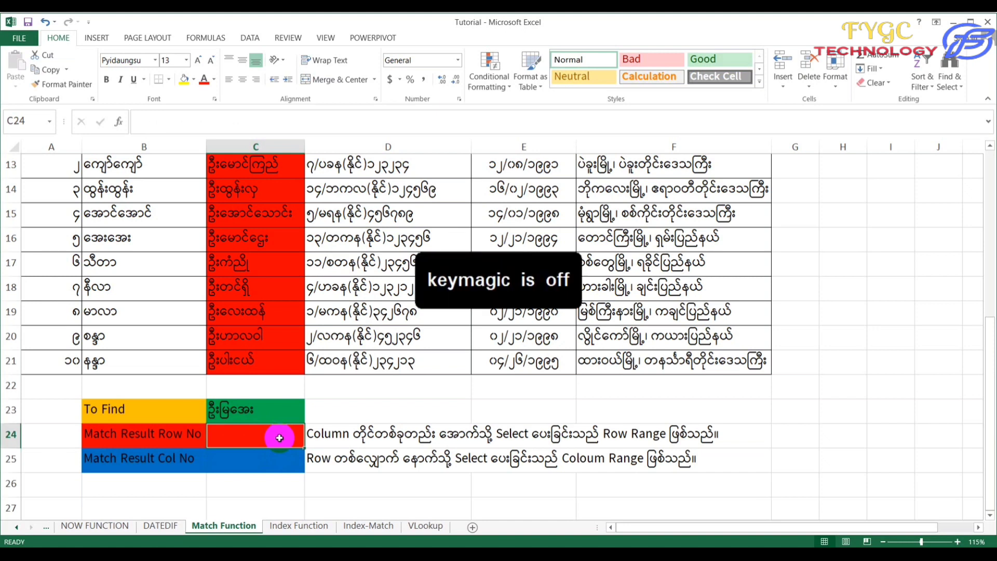
pyautogui.write('=')
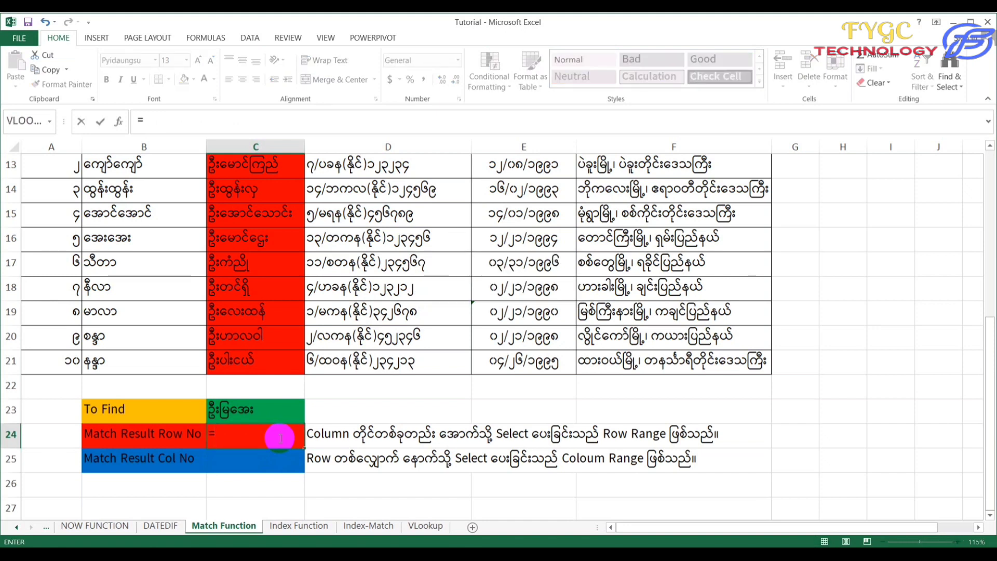
pyautogui.write('match')
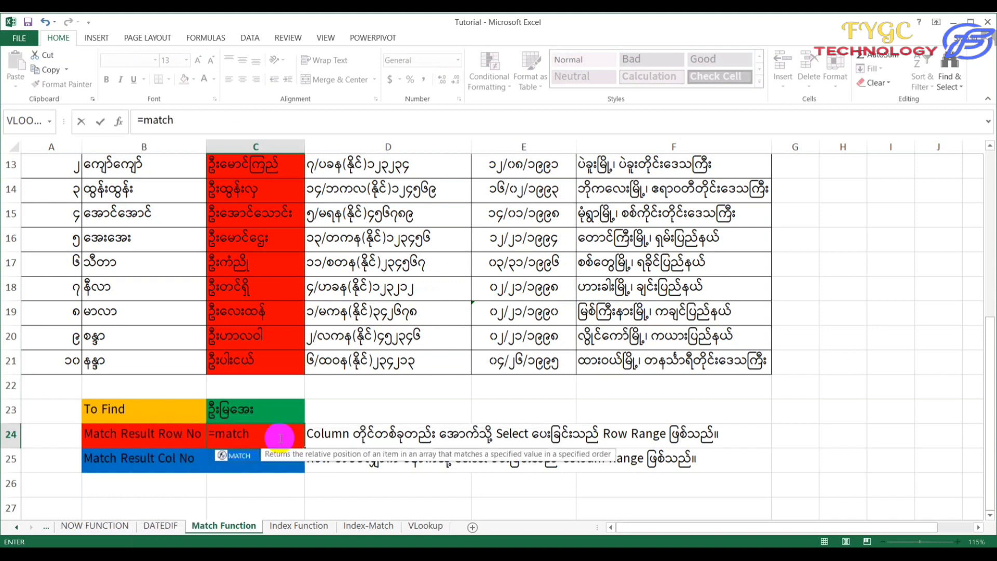
pyautogui.write('(')
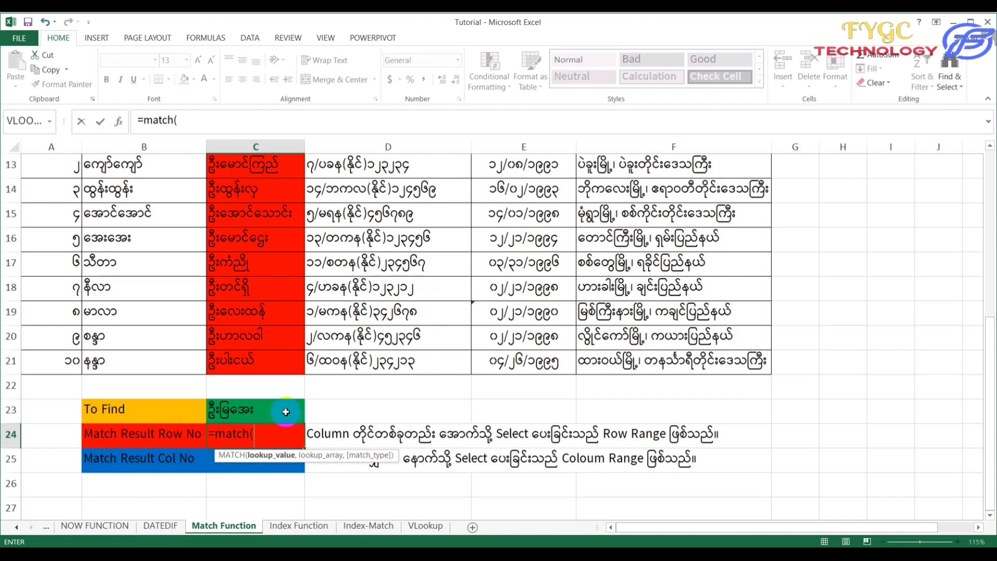
pyautogui.scroll(2, 265, 411)
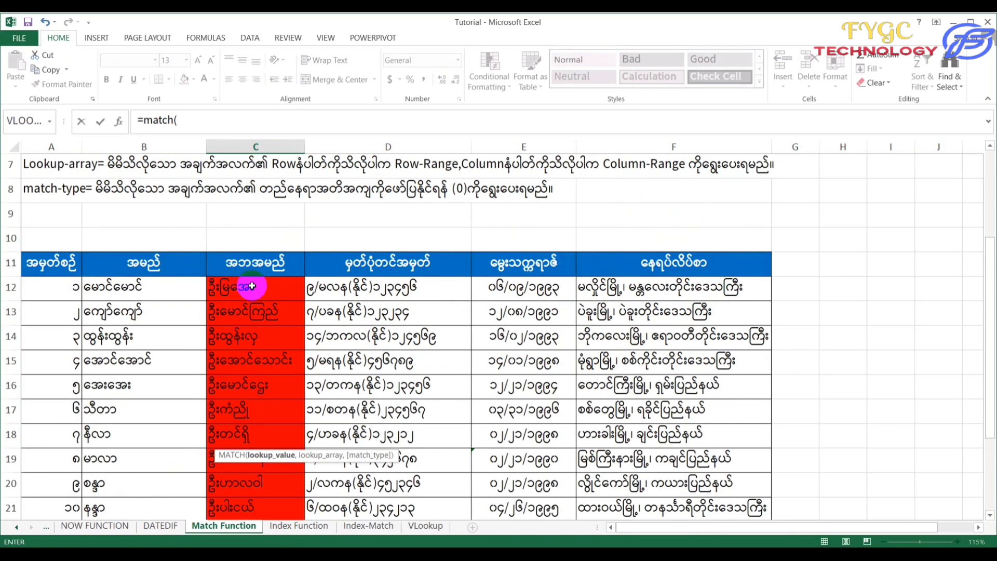
pyautogui.scroll(-5, 254, 299)
pyautogui.scroll(1, 258, 302)
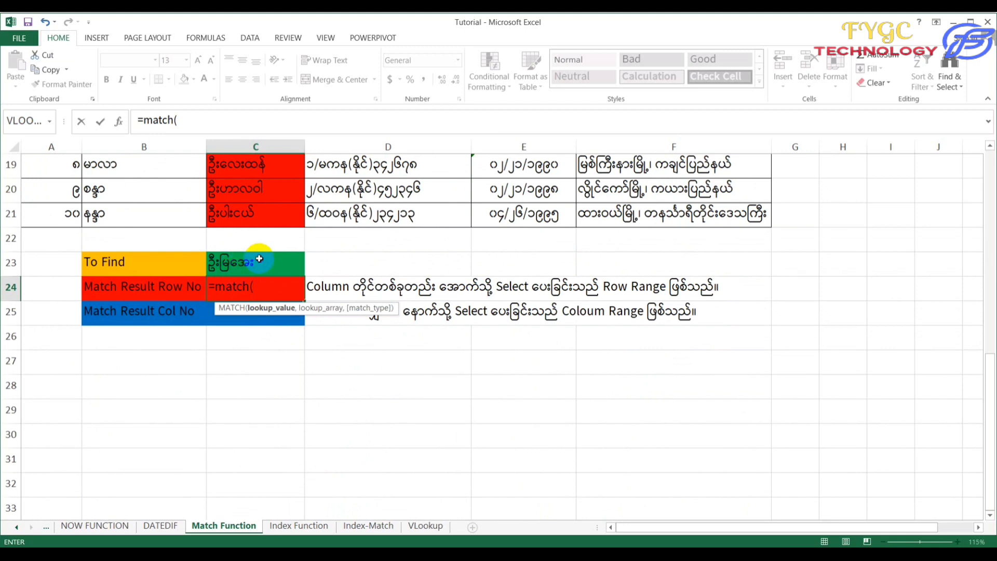
pyautogui.click(238, 262)
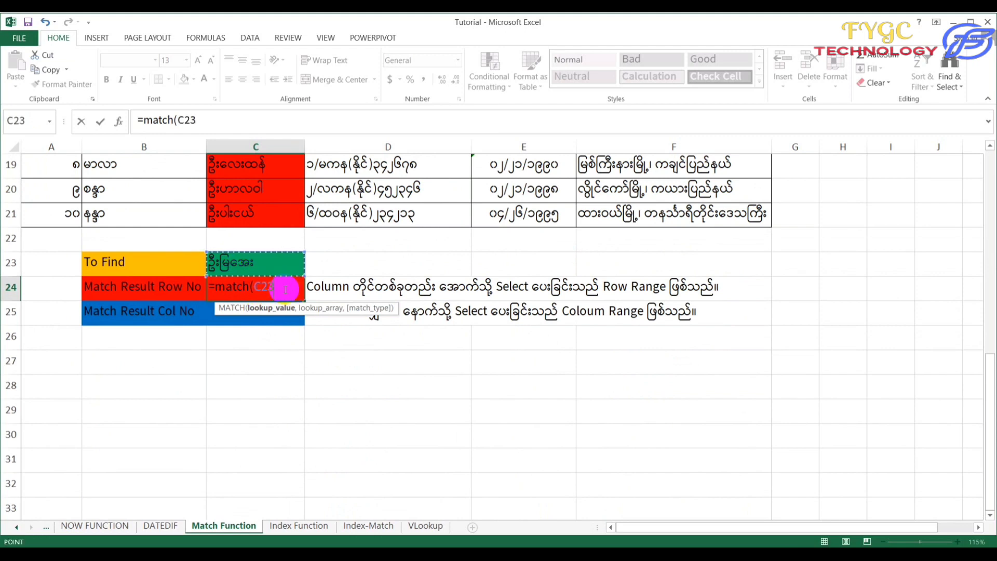
pyautogui.write(',')
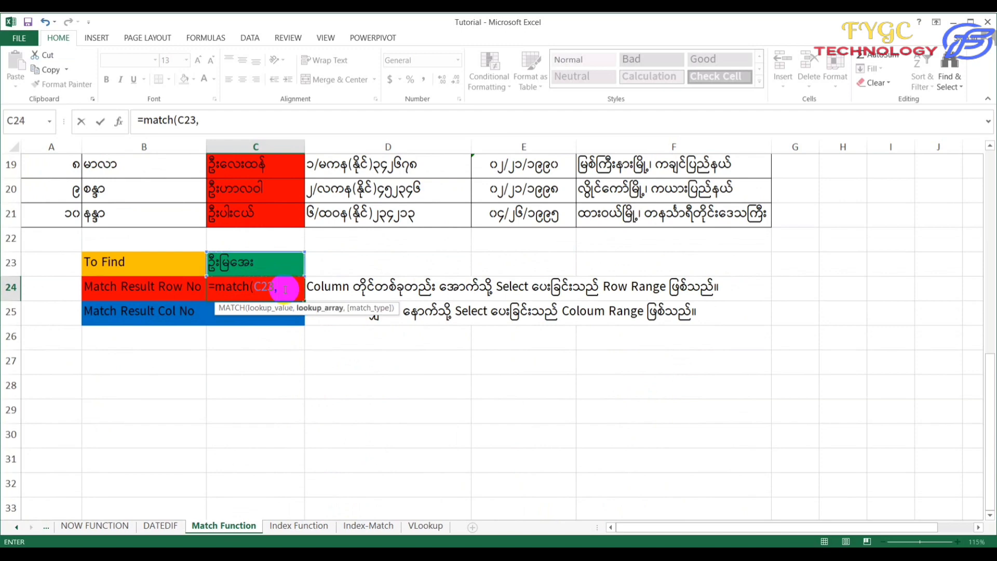
# Step: Complete the C24 formula as =MATCH(C23,C11:C21,0) and check it against the father's name column
pyautogui.scroll(3, 280, 286)
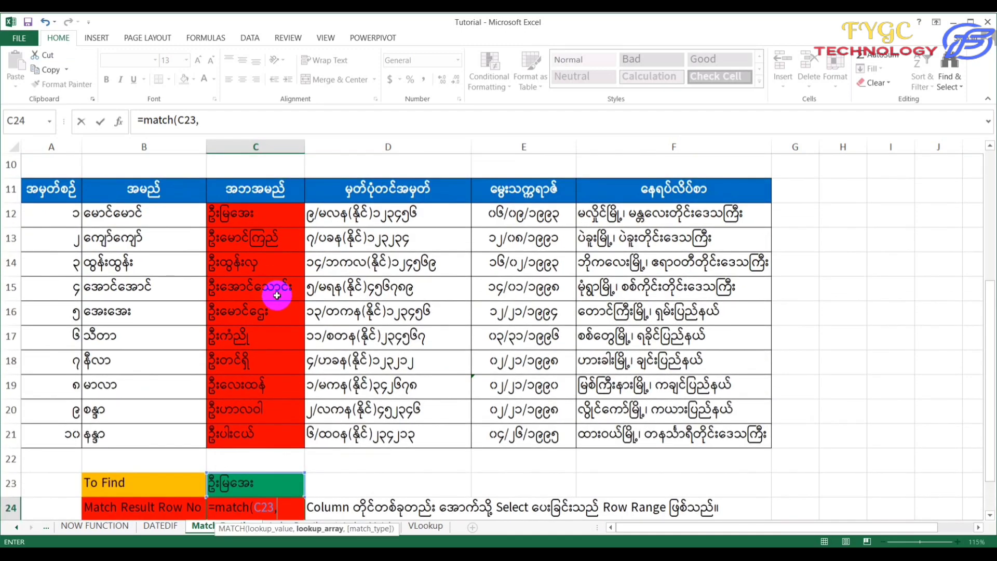
pyautogui.scroll(3, 275, 291)
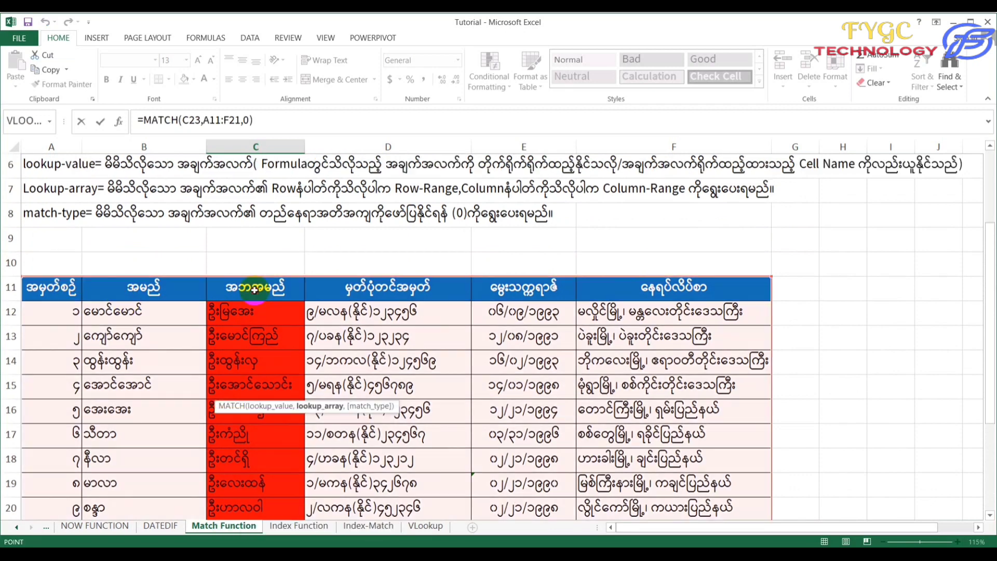
pyautogui.moveTo(255, 288); pyautogui.dragTo(259, 462)
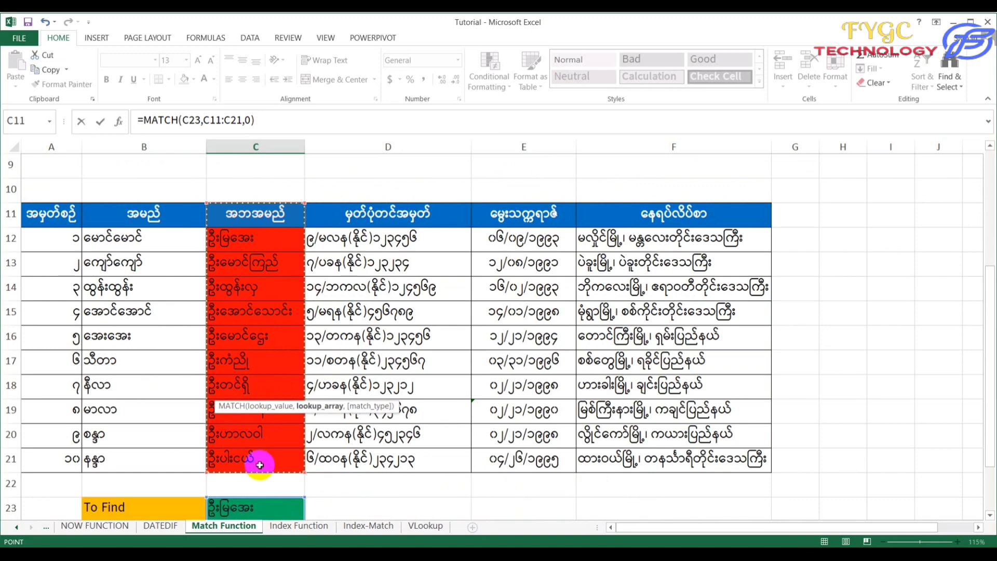
pyautogui.press('Return')
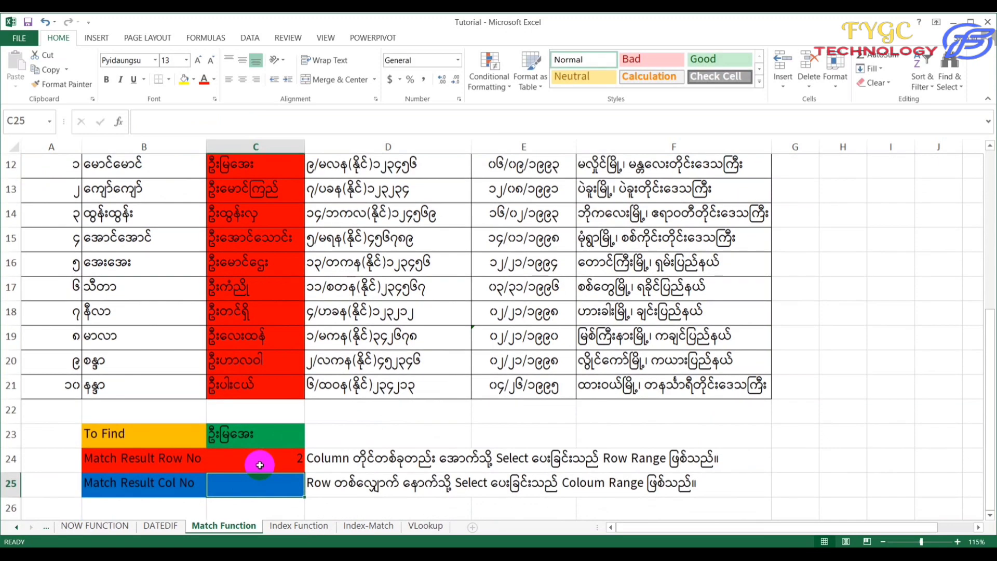
pyautogui.click(260, 465)
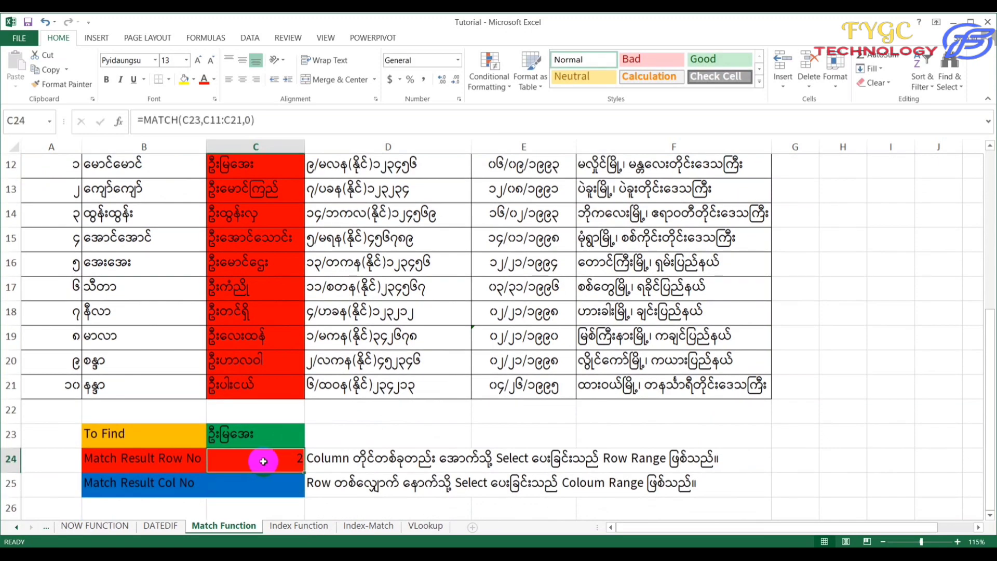
pyautogui.scroll(4, 290, 463)
pyautogui.scroll(-2, 271, 432)
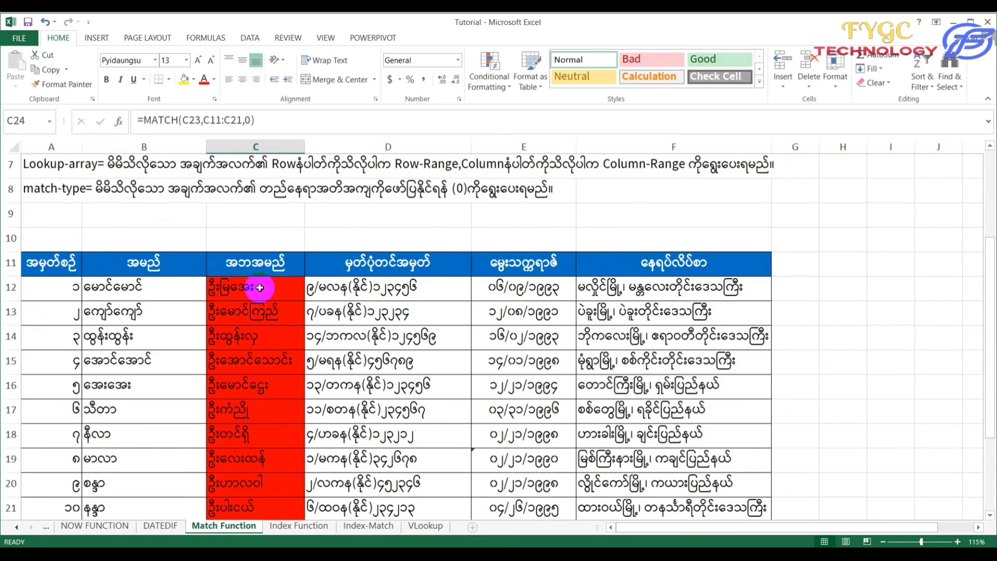
# Step: Check the looked-up name's row position in the father's name column, counting from header C11 to C12
pyautogui.click(258, 265)
pyautogui.click(246, 293)
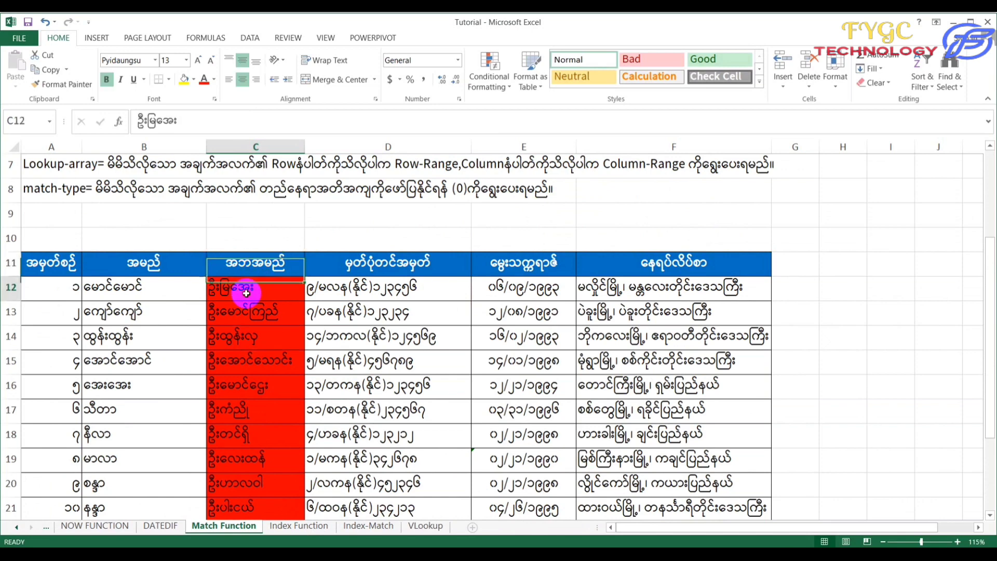
pyautogui.scroll(-3, 359, 410)
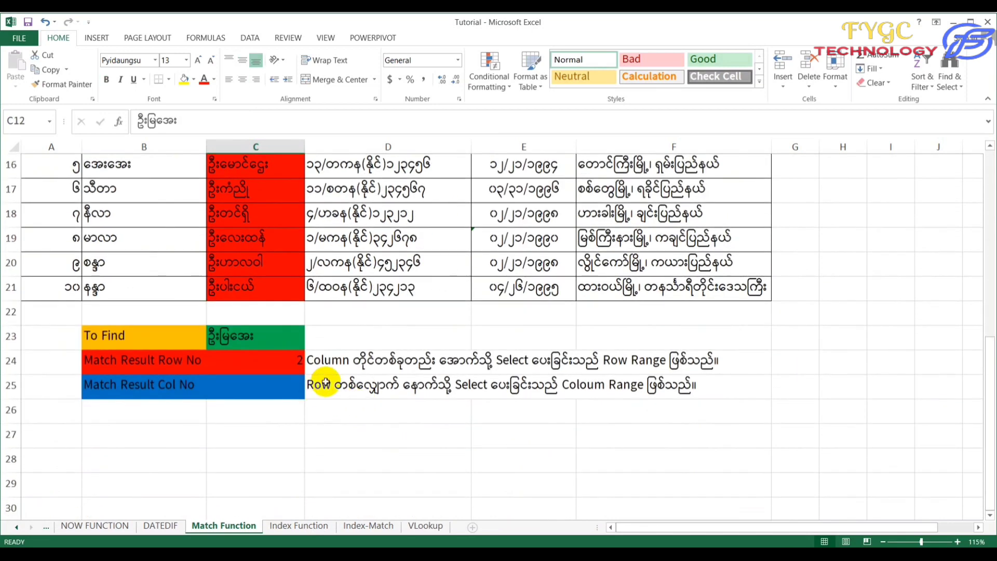
# Step: Start a MATCH formula in the Match Result Col No cell, C25, with C23 as the lookup value
pyautogui.click(276, 389)
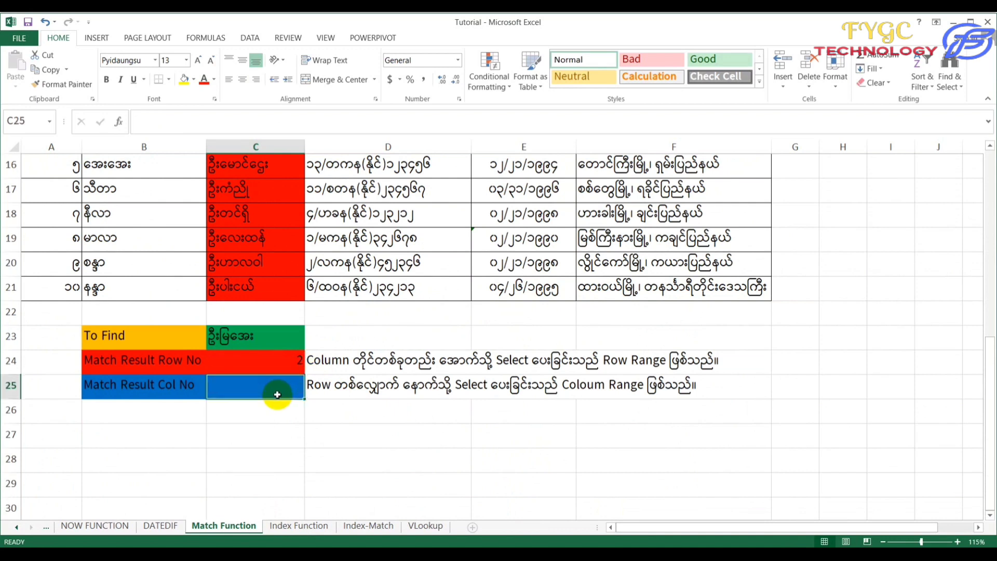
pyautogui.click(135, 387)
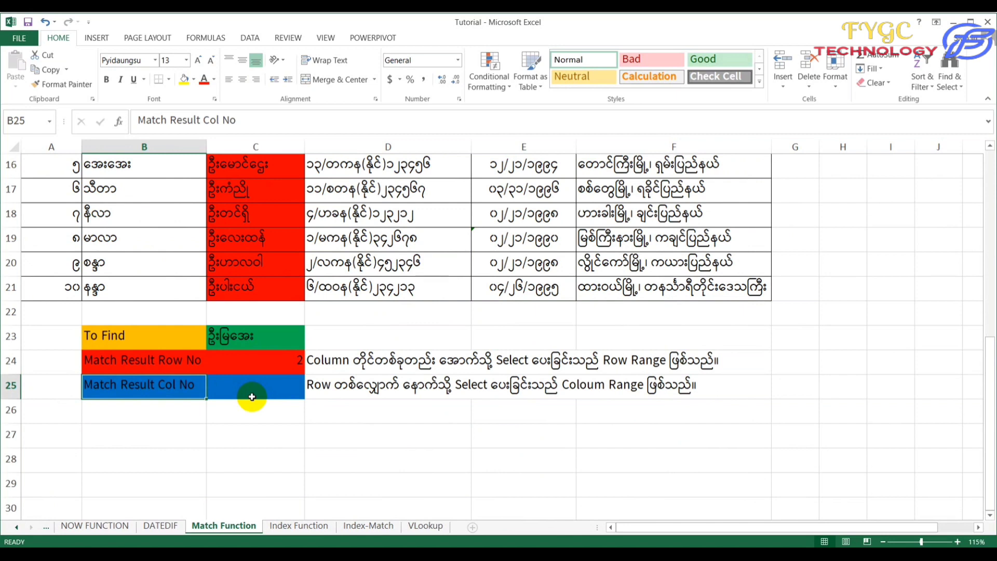
pyautogui.click(227, 389)
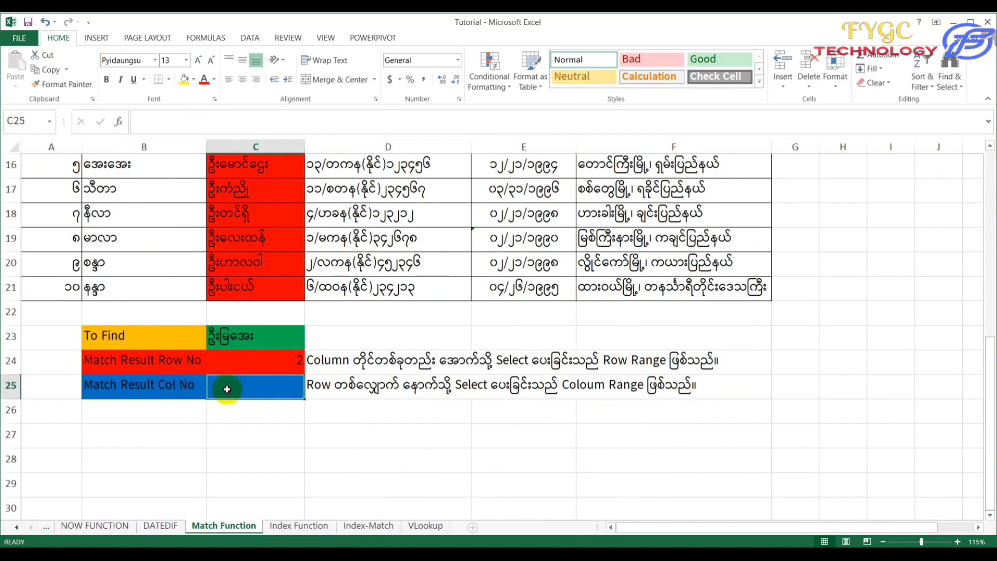
pyautogui.write('=')
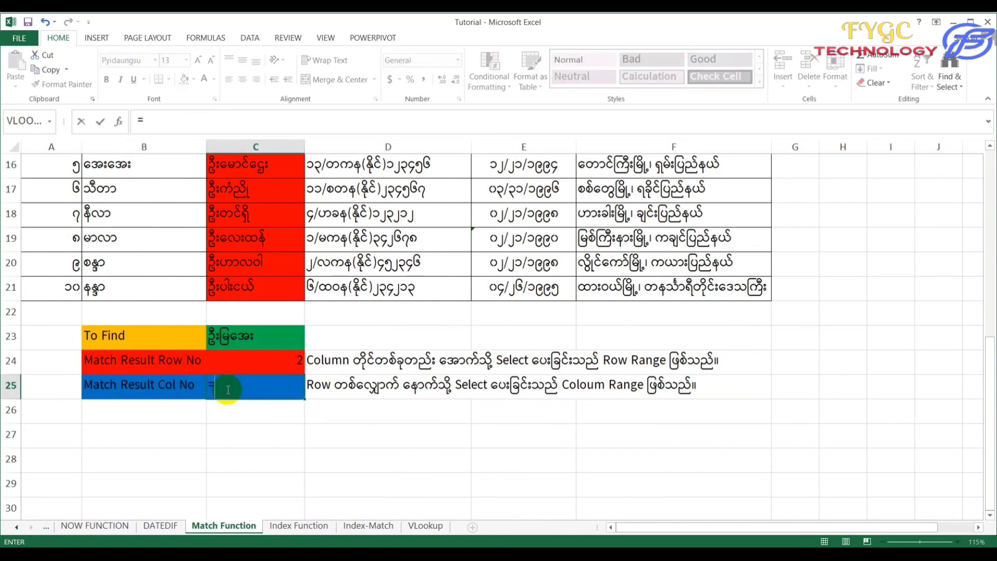
pyautogui.write('match')
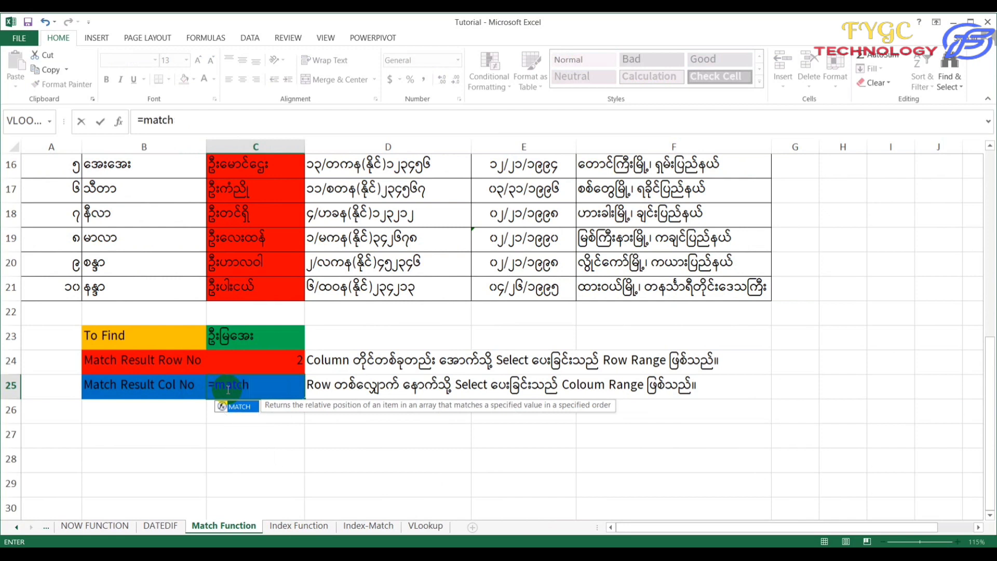
pyautogui.write('(')
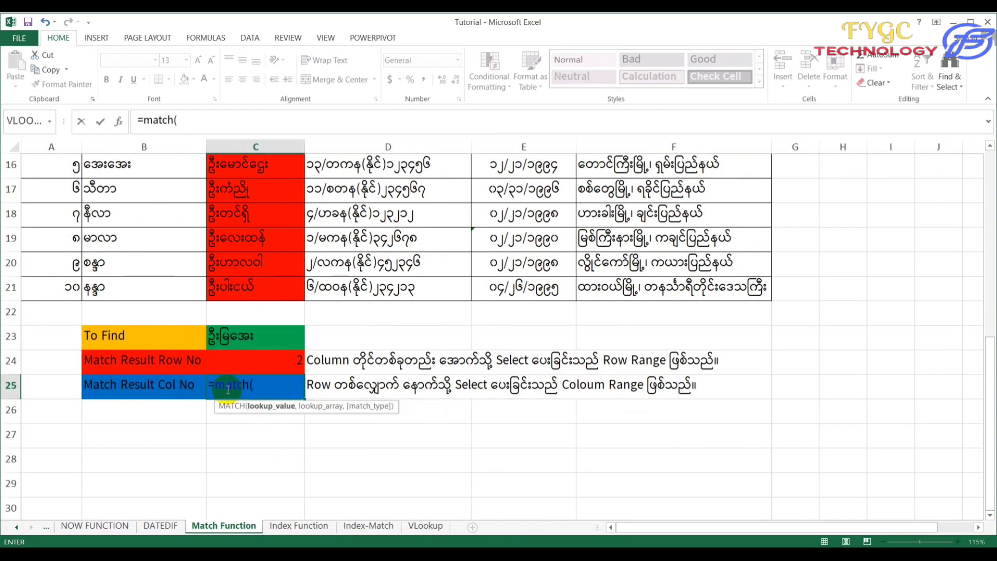
pyautogui.click(258, 338)
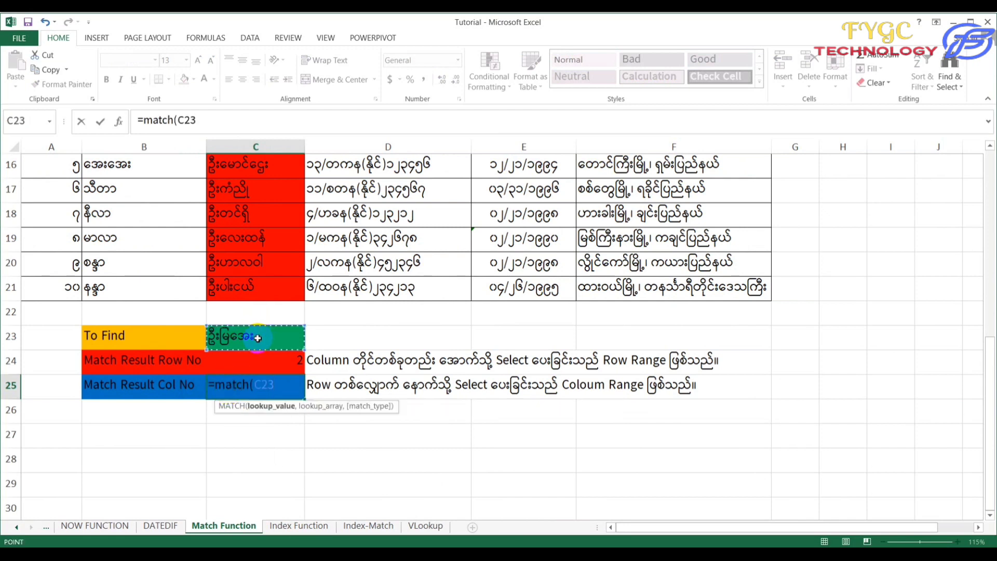
pyautogui.write(',')
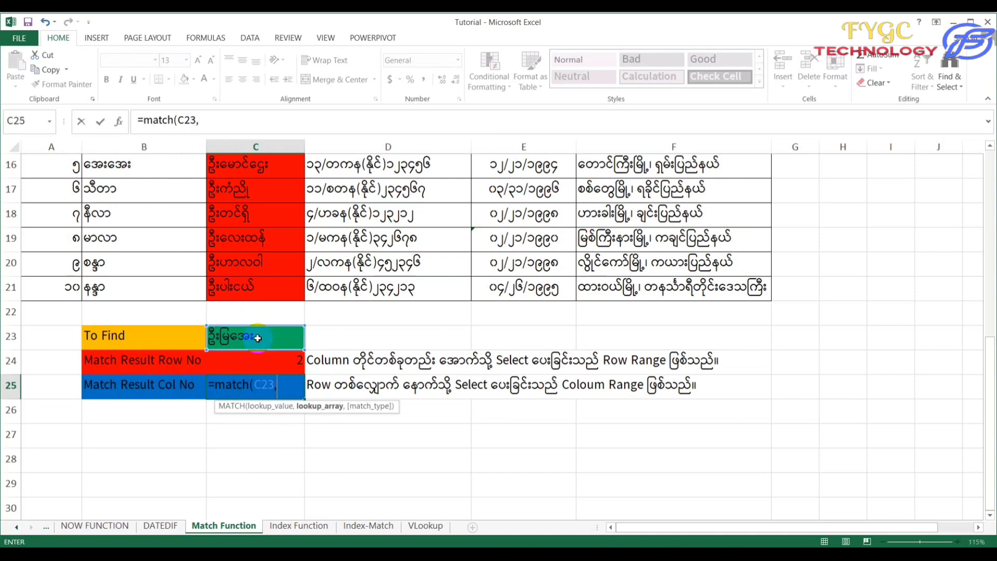
# Step: Complete the C25 formula as =MATCH(C23,A12:F12,0), using the first data row as the lookup array
pyautogui.scroll(4, 259, 339)
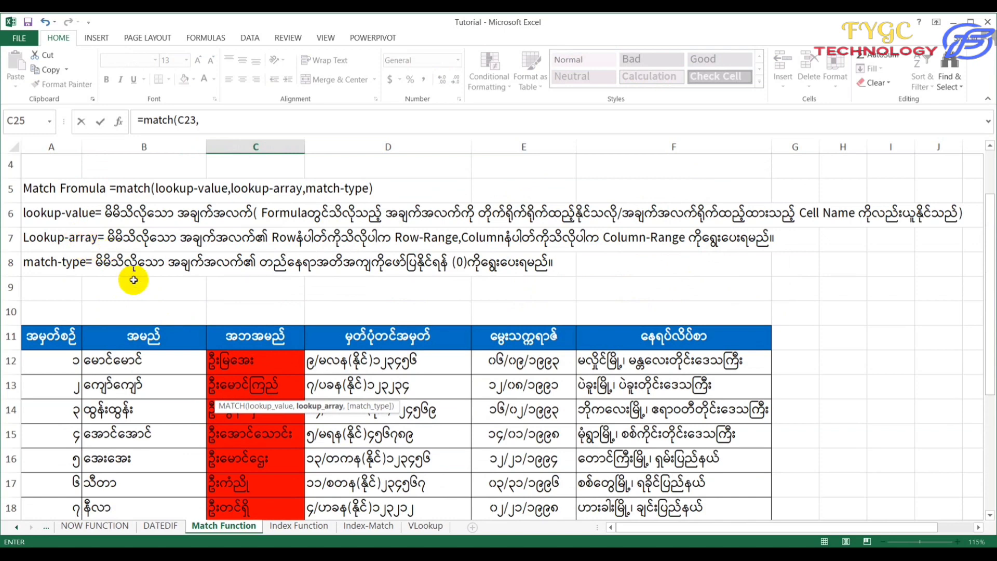
pyautogui.click(275, 357)
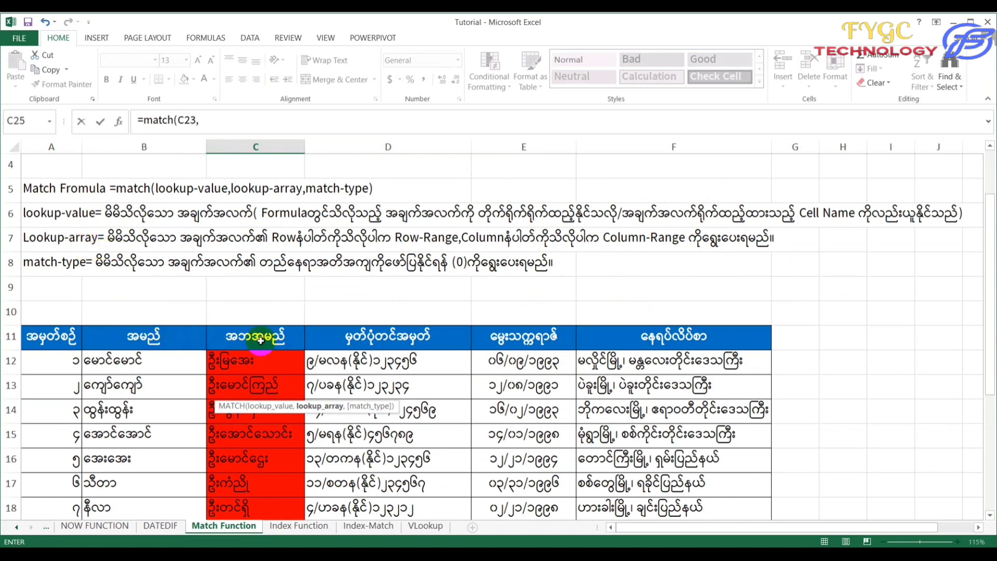
pyautogui.scroll(-3, 273, 353)
pyautogui.click(294, 462)
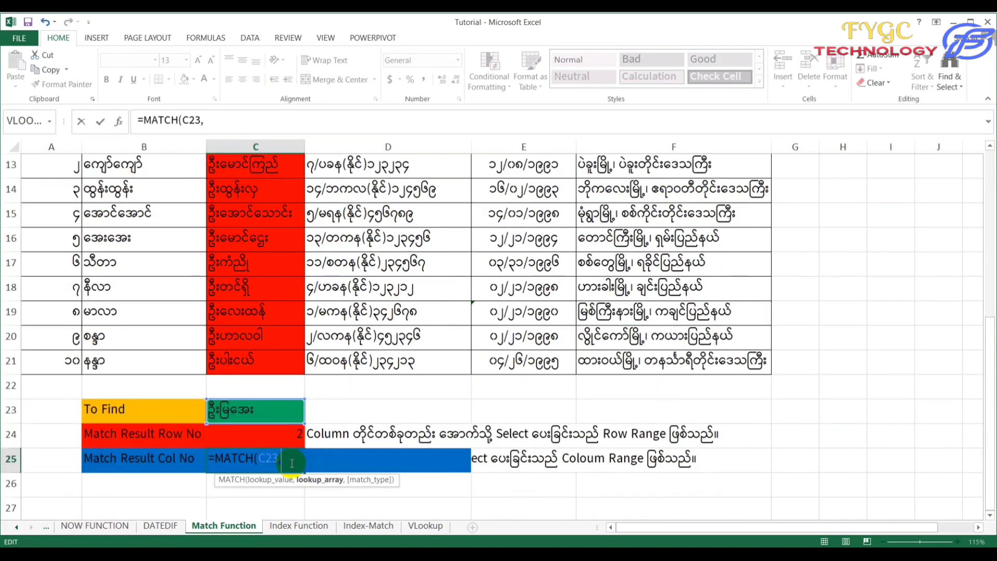
pyautogui.scroll(2, 299, 466)
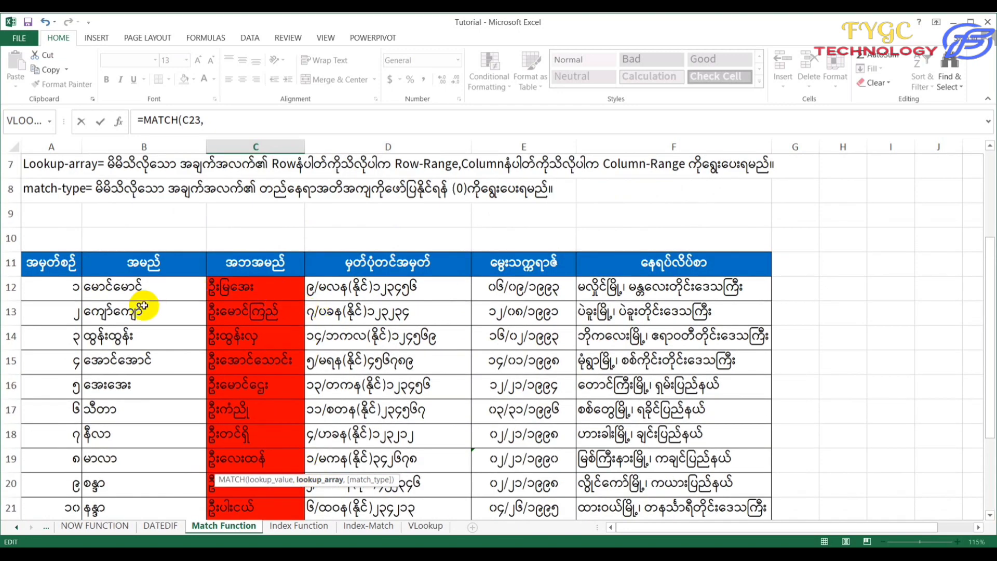
pyautogui.moveTo(57, 288); pyautogui.dragTo(699, 291)
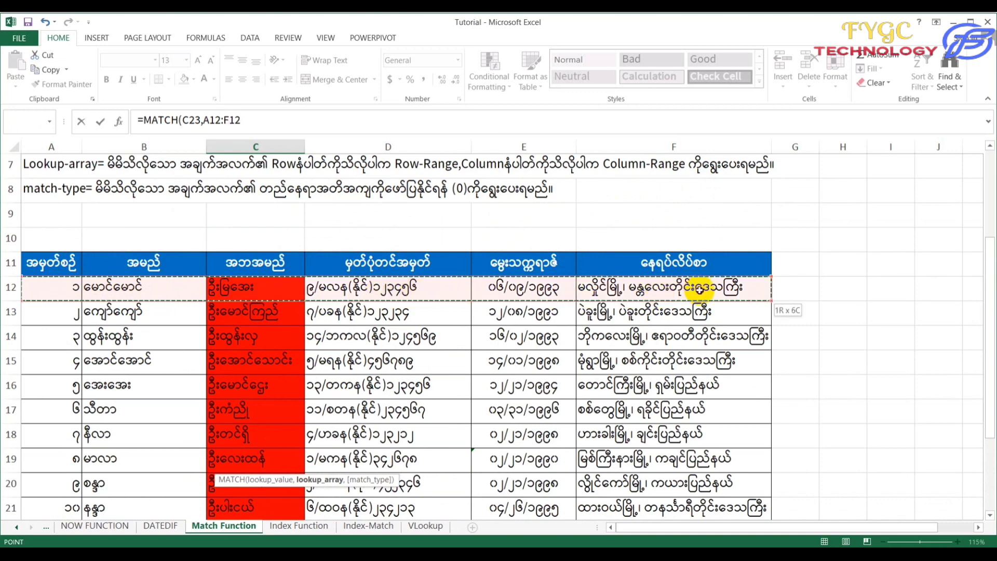
pyautogui.scroll(-2, 700, 290)
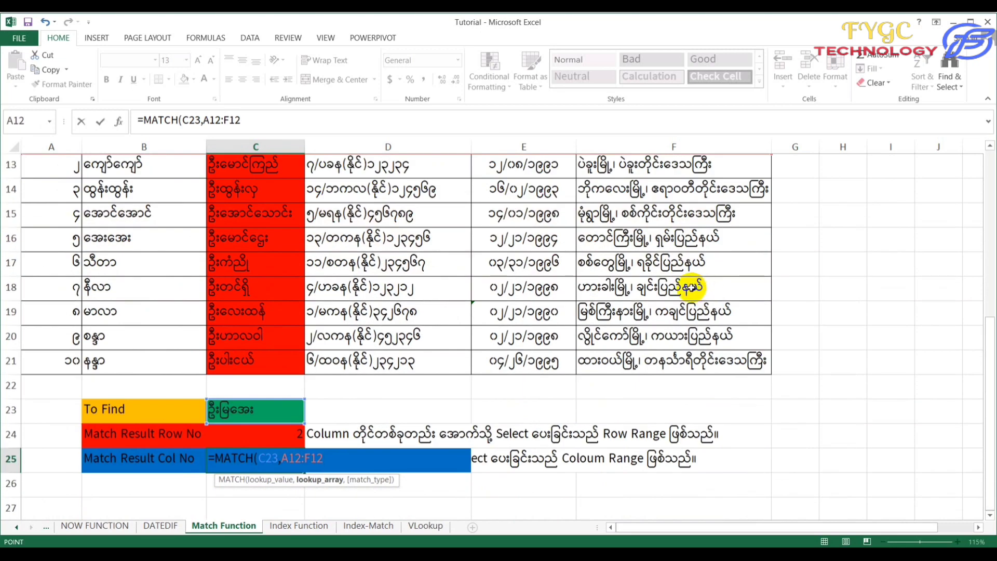
pyautogui.write(',')
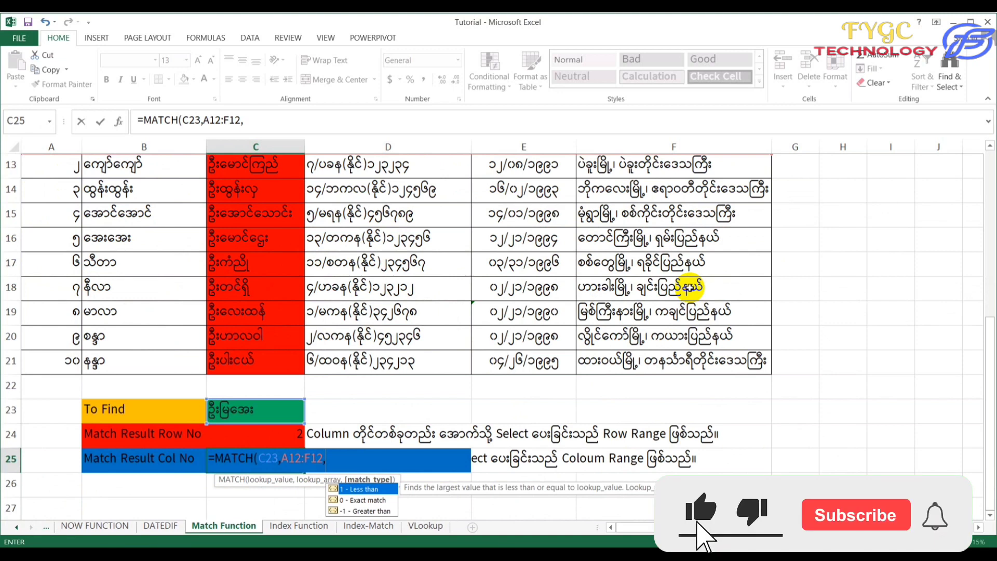
pyautogui.write('0)')
pyautogui.press('Return')
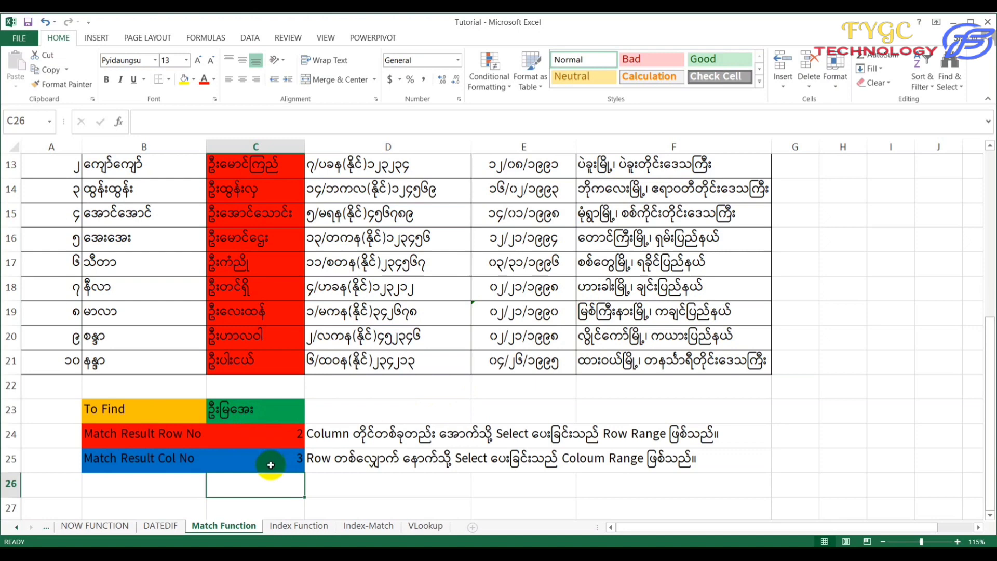
# Step: Check the row and column results against the data table and inspect the To Find cell, C23
pyautogui.scroll(2, 269, 457)
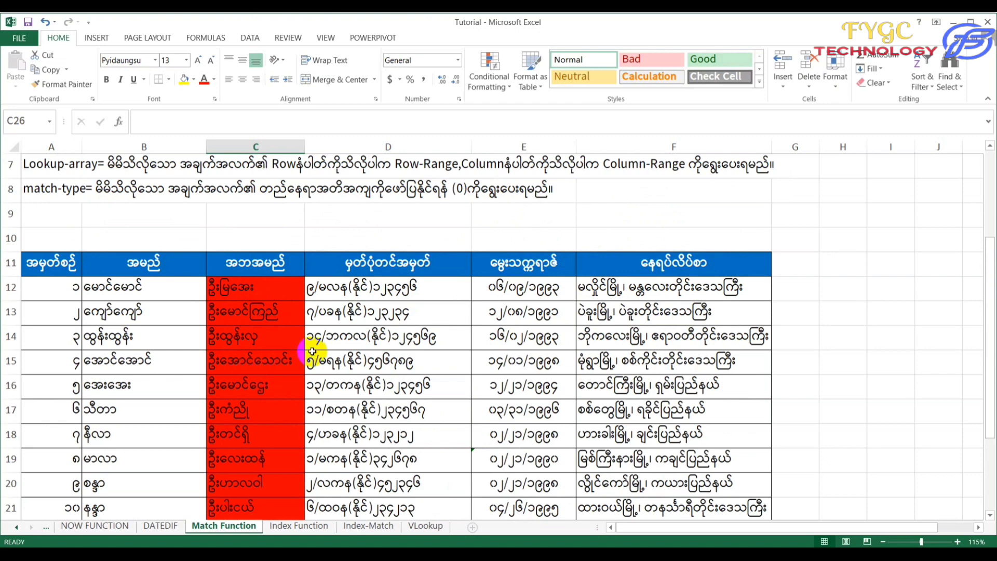
pyautogui.scroll(-2, 312, 352)
pyautogui.click(274, 436)
pyautogui.scroll(1, 274, 459)
pyautogui.scroll(-1, 276, 462)
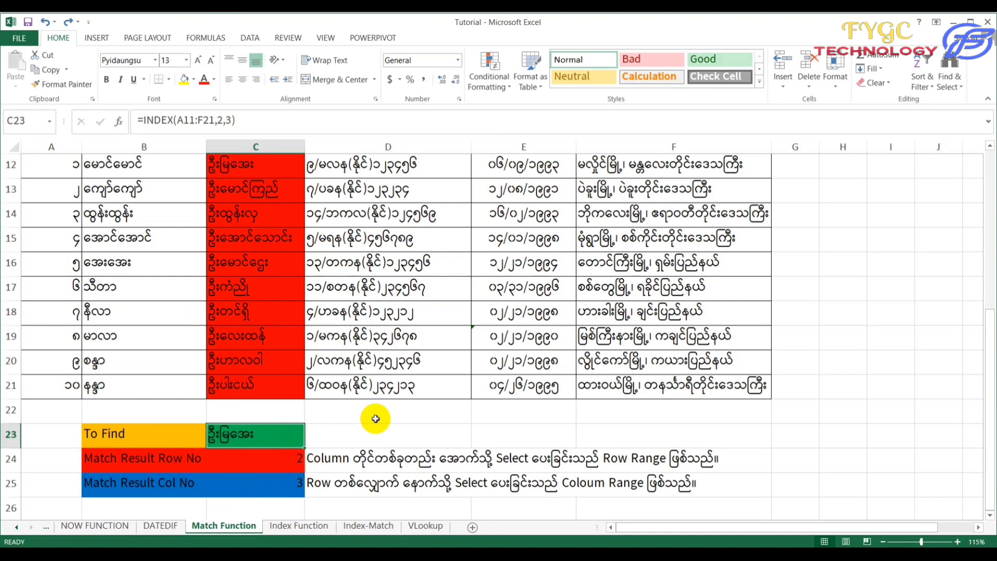
pyautogui.scroll(4, 375, 419)
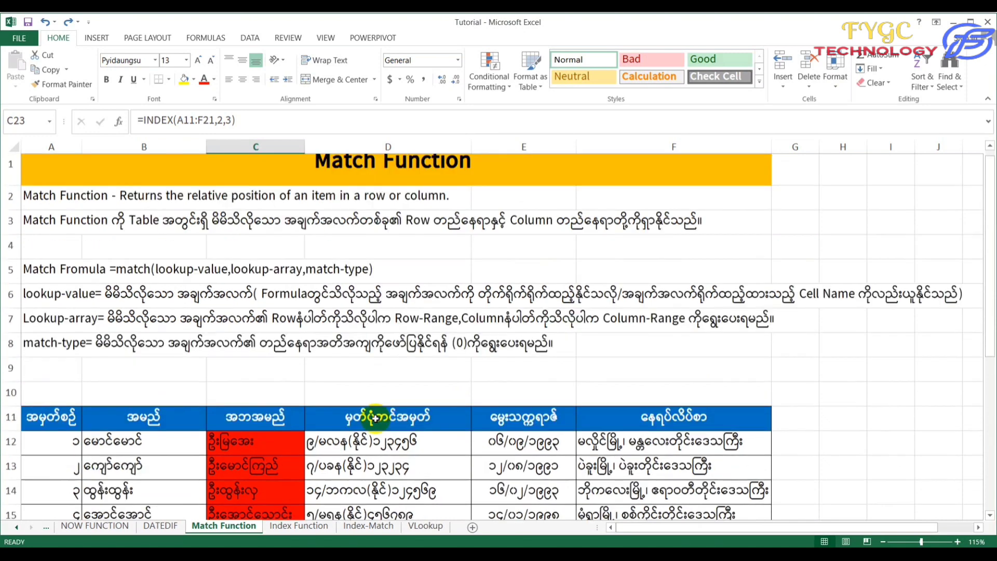